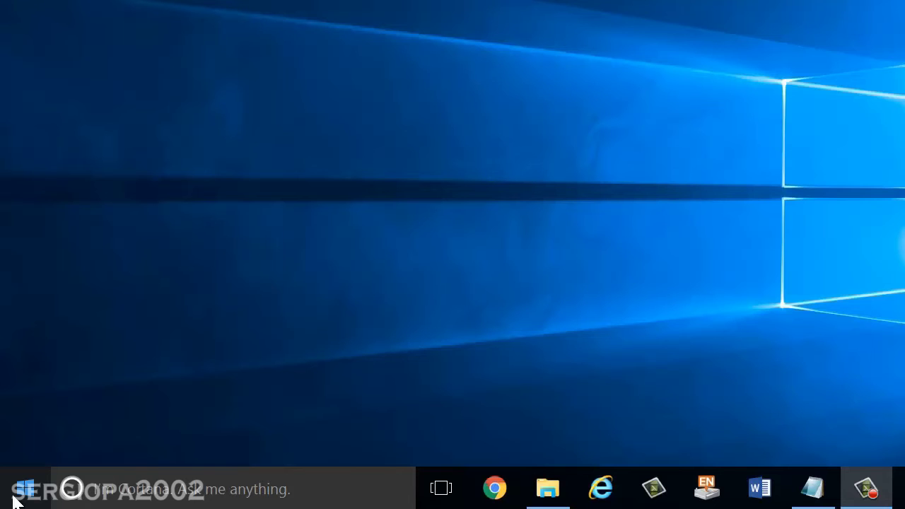
Step: Search 'firewall' in Cortana, declining its intro offer, and open Windows Firewall
left_click(203, 495)
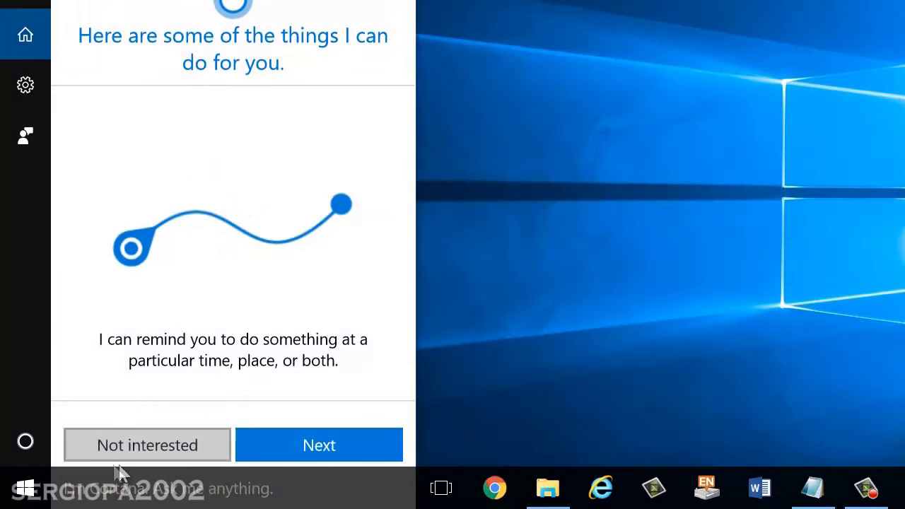
left_click(115, 458)
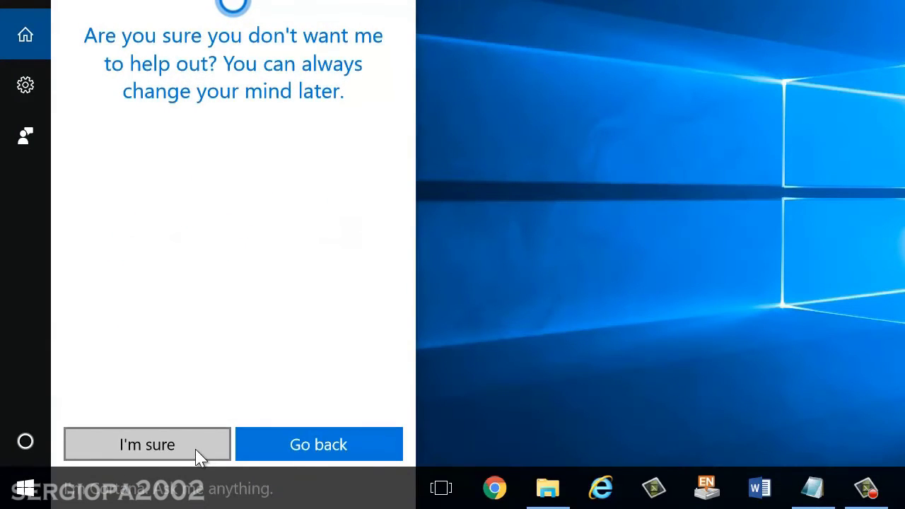
left_click(291, 486)
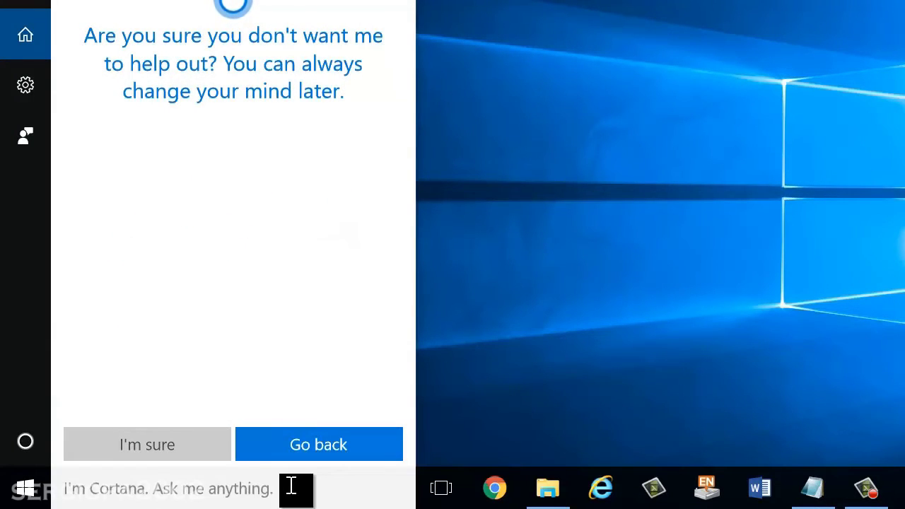
type("firewall")
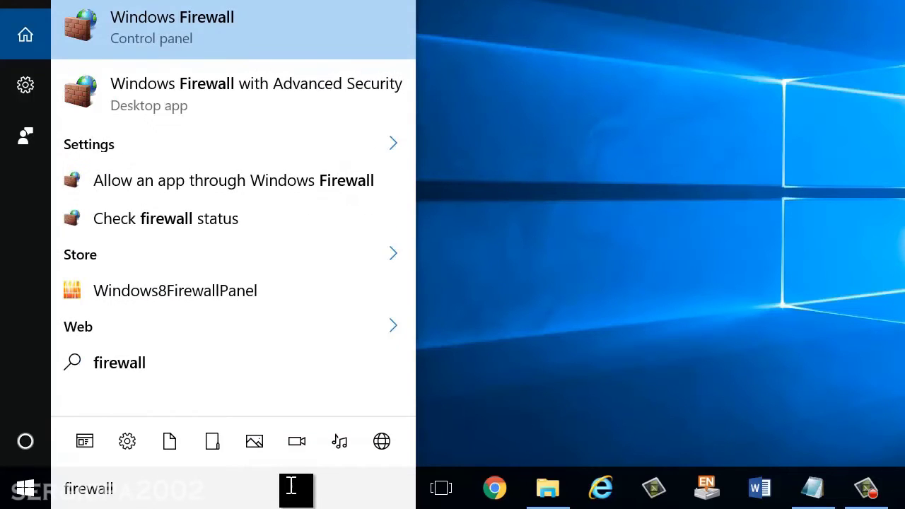
left_click(177, 35)
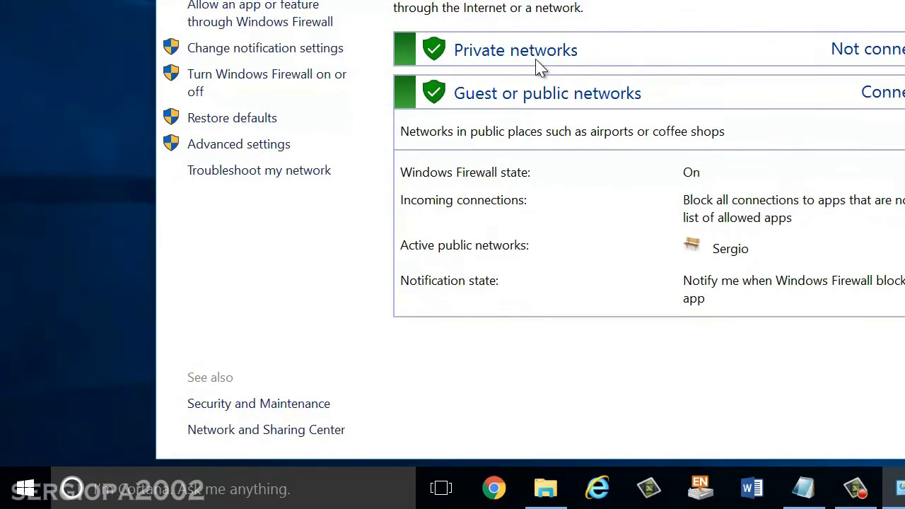
Step: Select Turn off for private and public networks, then cancel so the firewall stays on
left_click(311, 82)
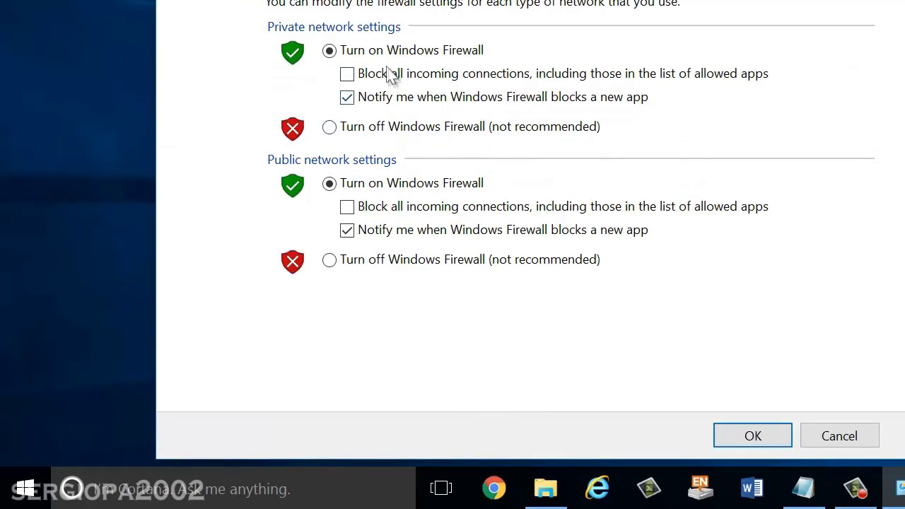
left_click(332, 132)
left_click(336, 263)
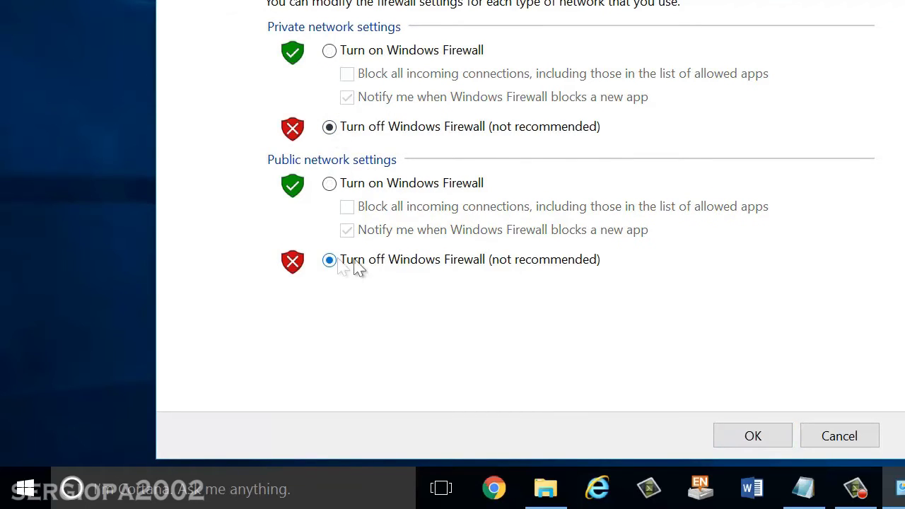
left_click(855, 439)
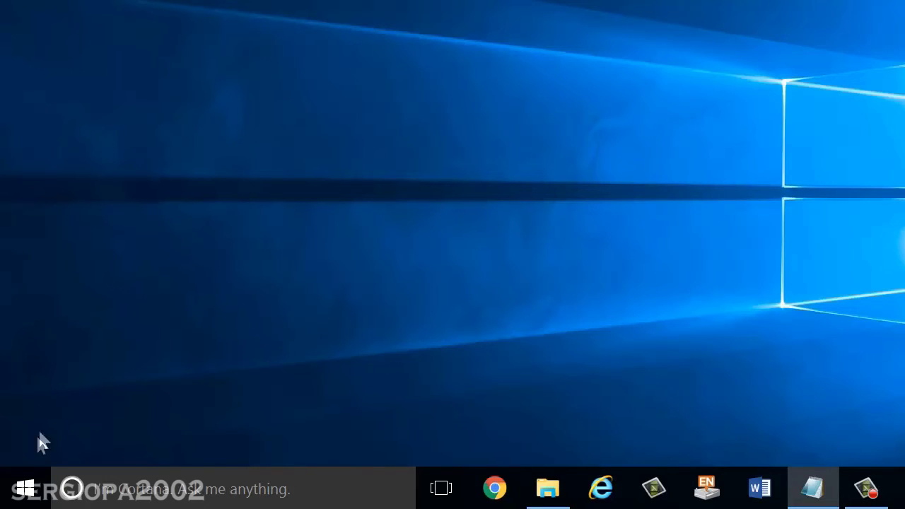
Step: Go via Control Panel > Network and Internet > Network and Sharing Center to the adapter list
right_click(21, 493)
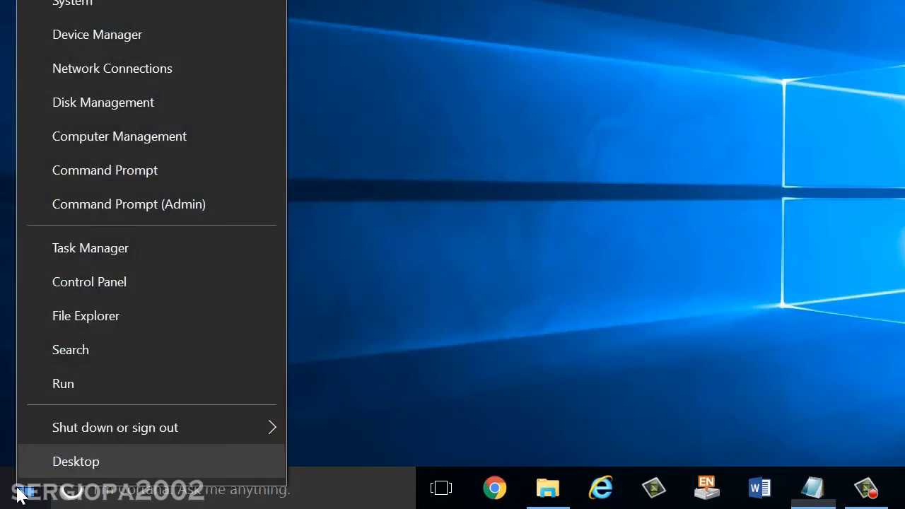
left_click(155, 292)
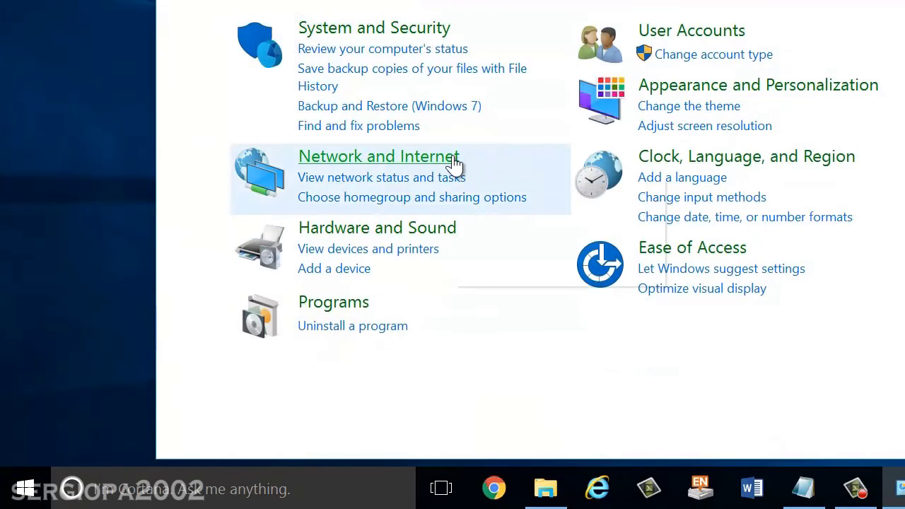
left_click(453, 162)
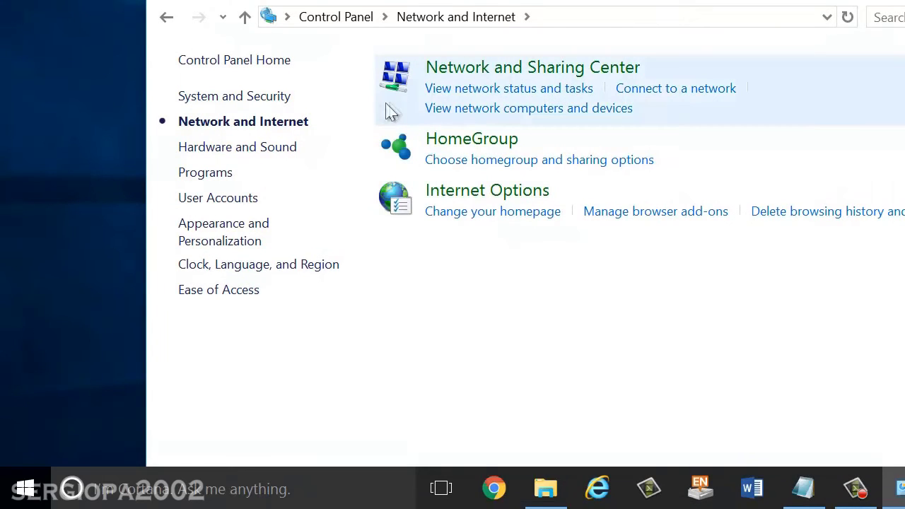
left_click(535, 95)
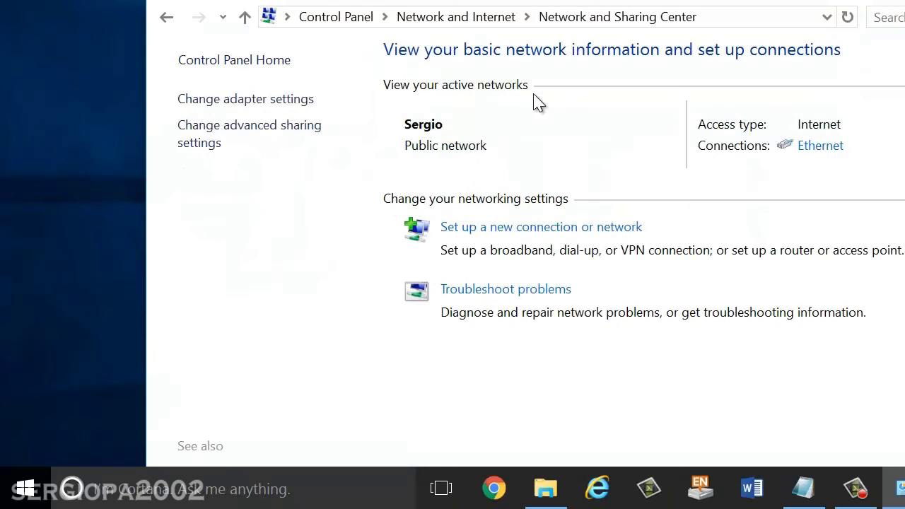
left_click(275, 106)
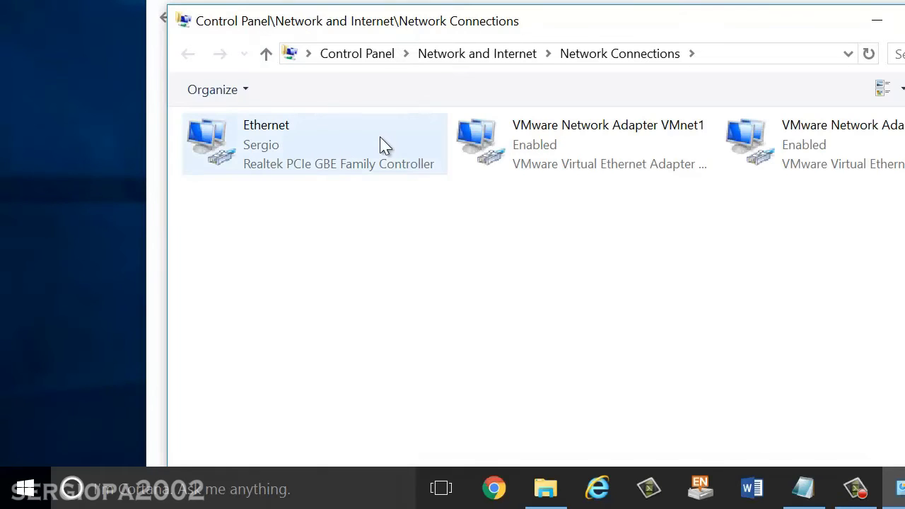
left_click(314, 144)
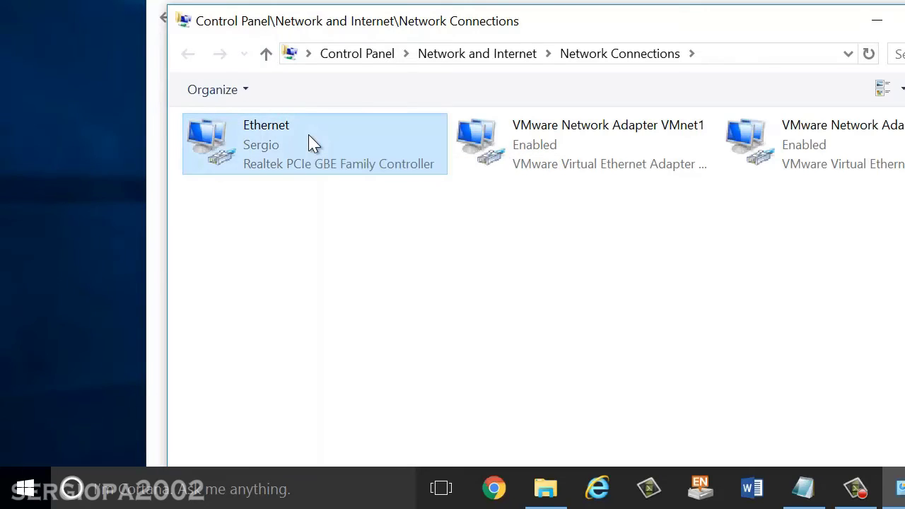
right_click(314, 144)
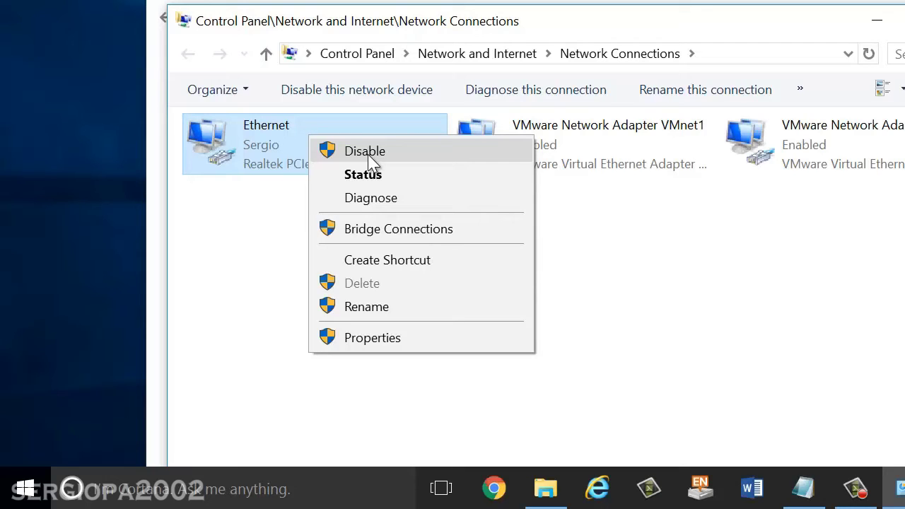
left_click(597, 194)
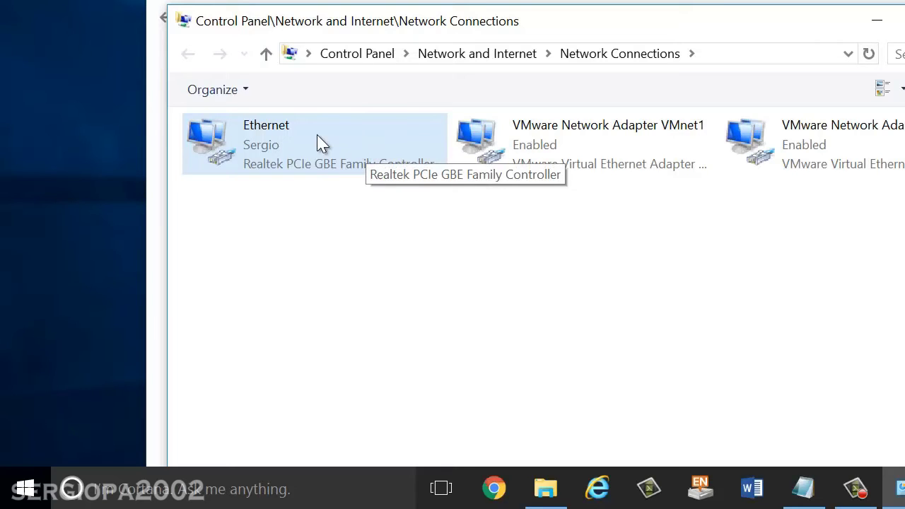
left_click(300, 143)
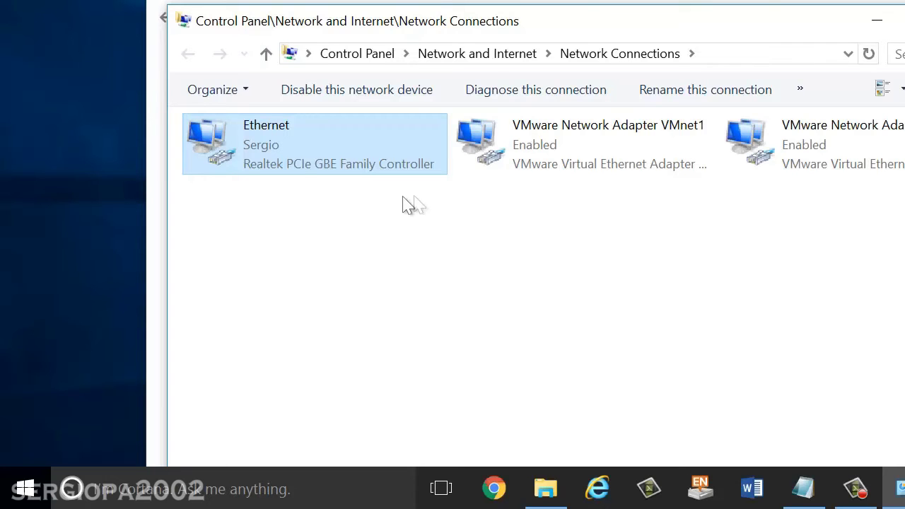
Step: Close the Network Connections and Network and Sharing Center windows with Alt+F4
key("alt+F4")
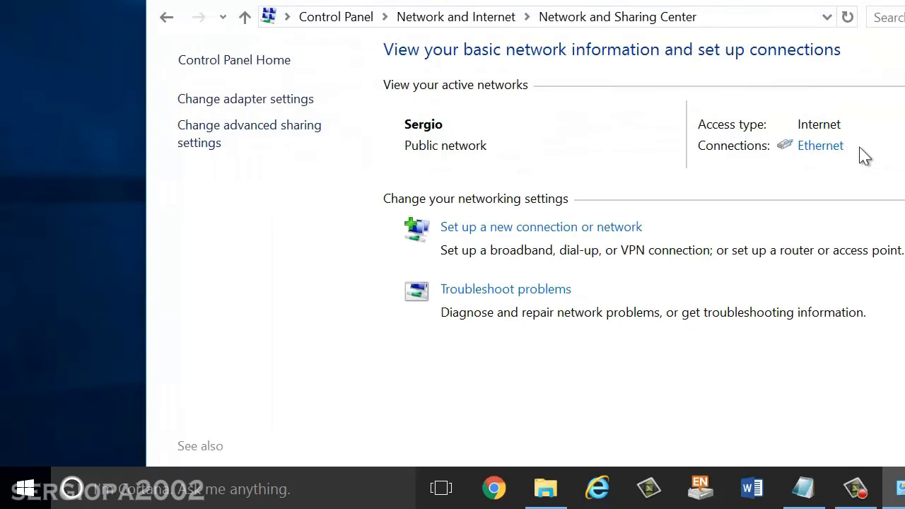
key("alt+F4")
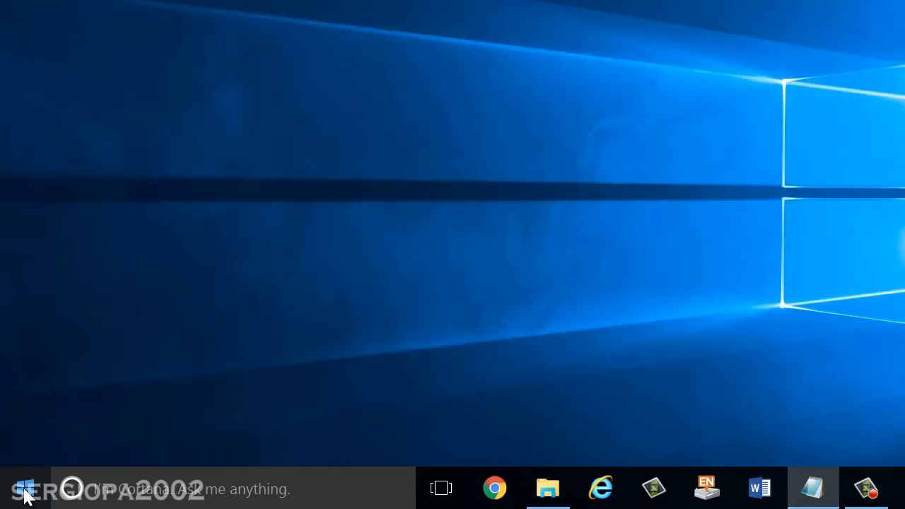
Step: Search 'com' and run Command Prompt as administrator
left_click(177, 498)
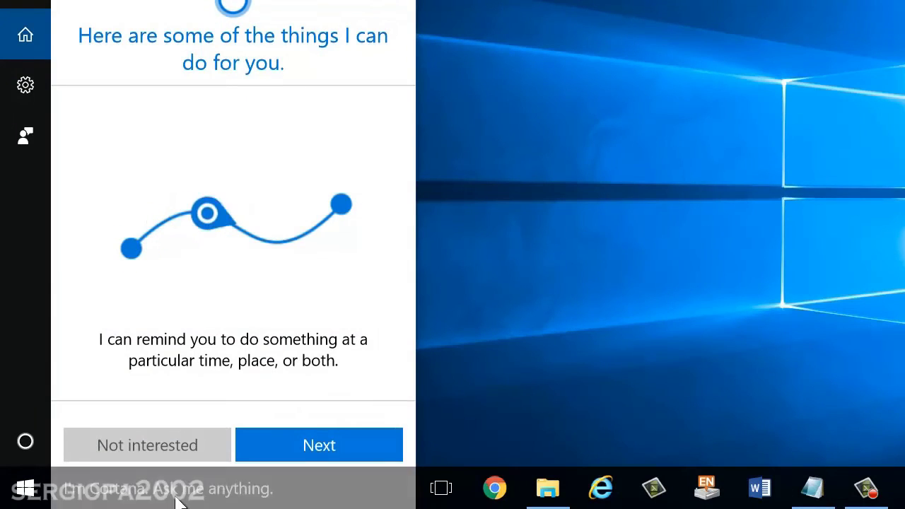
type("com")
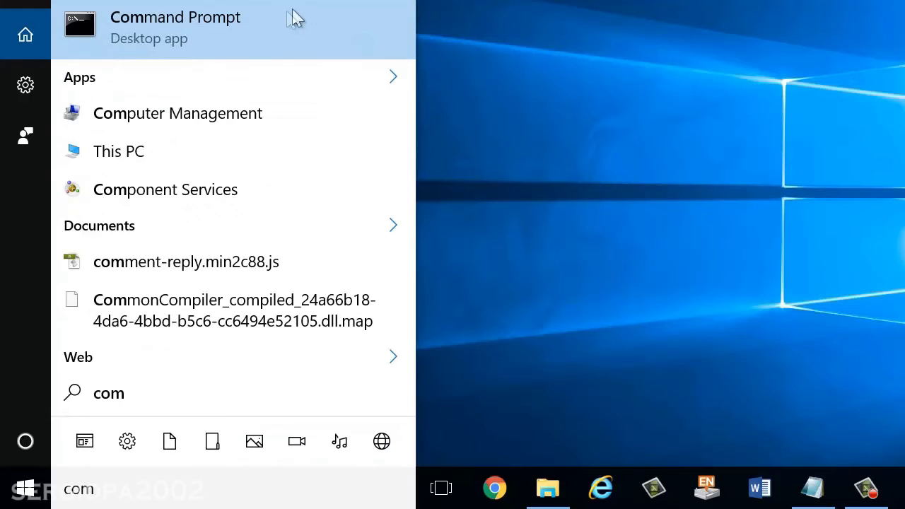
right_click(234, 30)
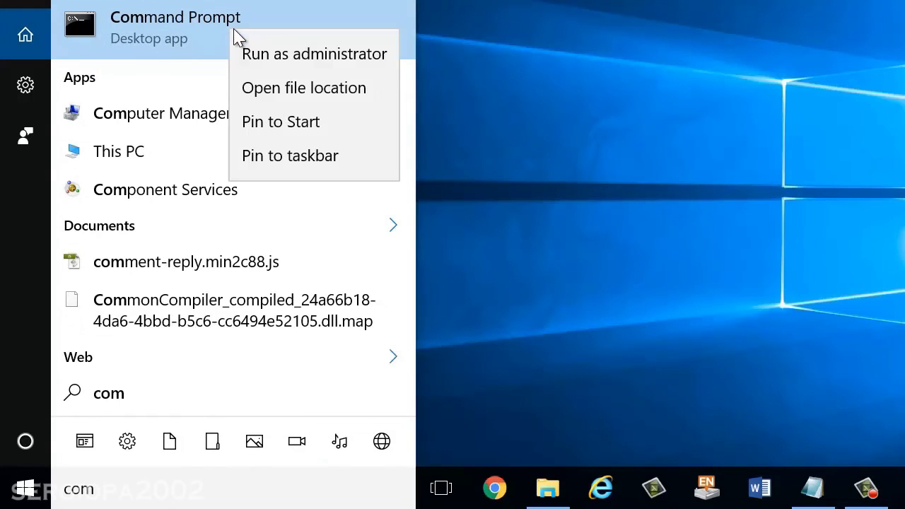
left_click(306, 56)
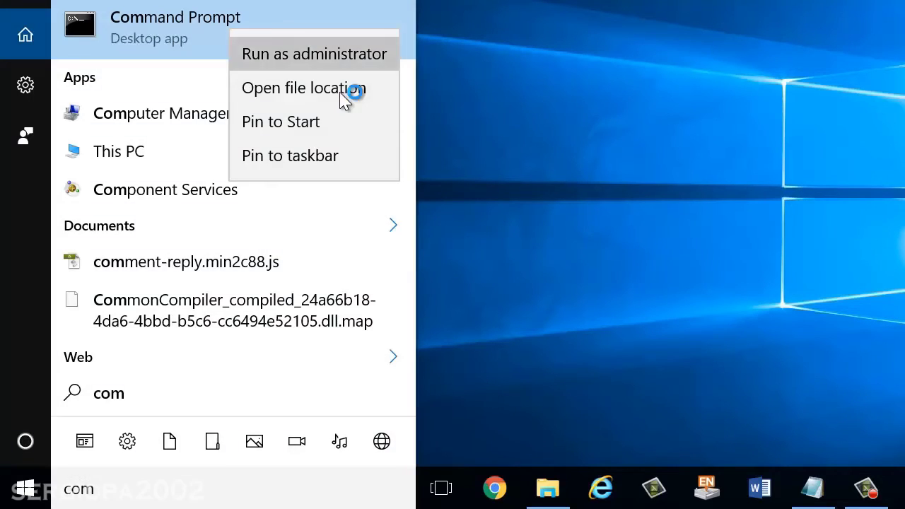
left_click(344, 93)
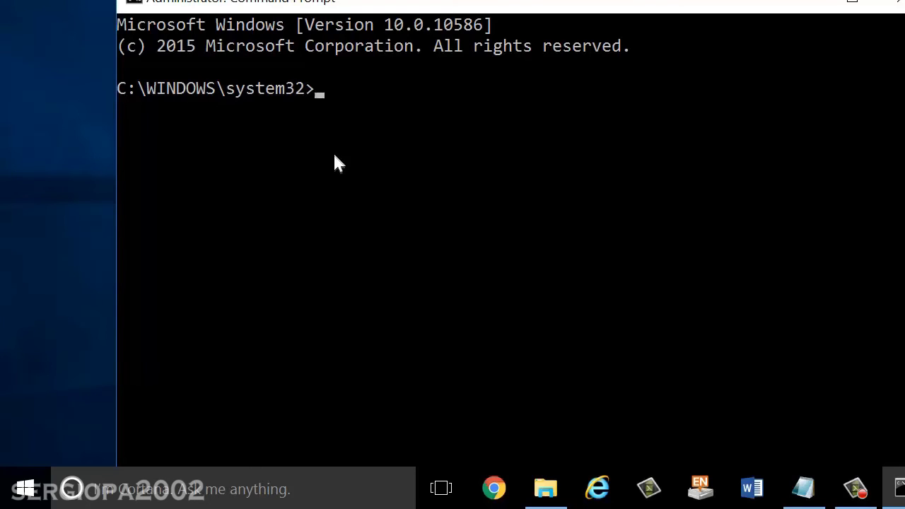
Step: Move the Command Prompt fully into view and type 'netsh wlan show wlanreport'
left_click_drag(210, 11, 179, 33)
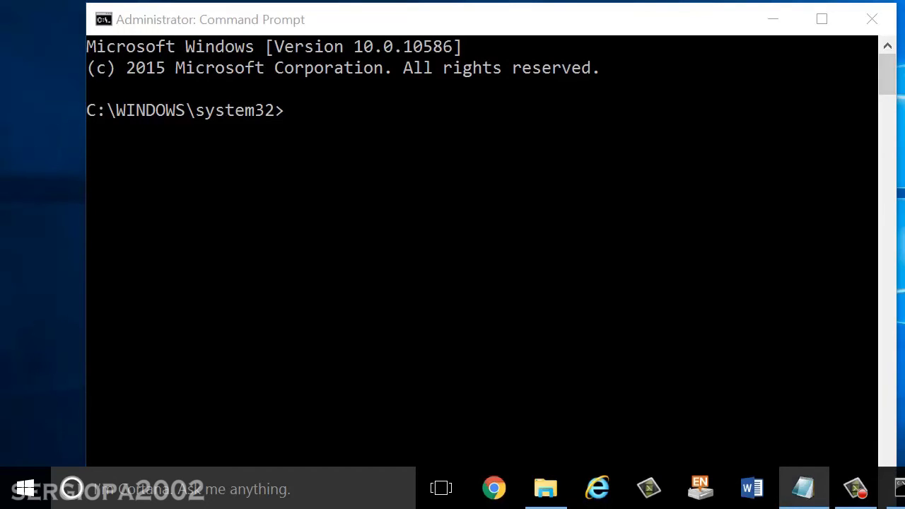
left_click(685, 150)
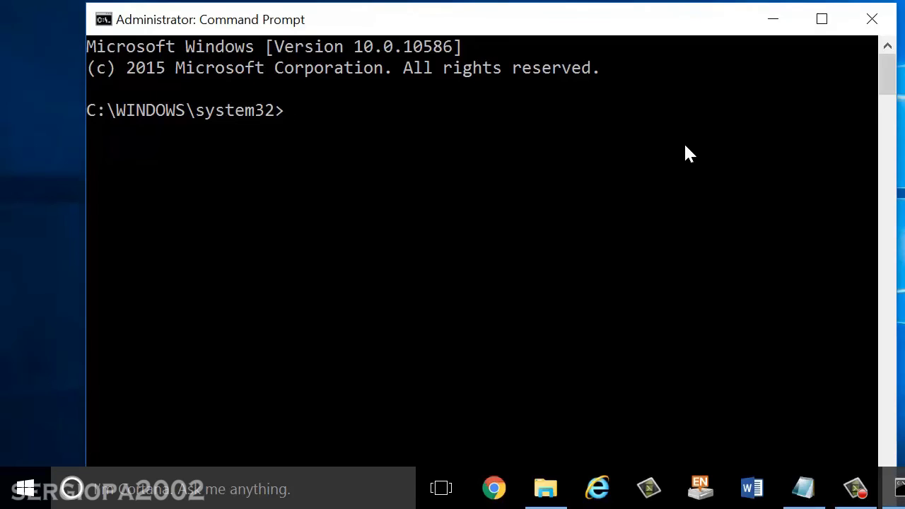
type("netsh wlan")
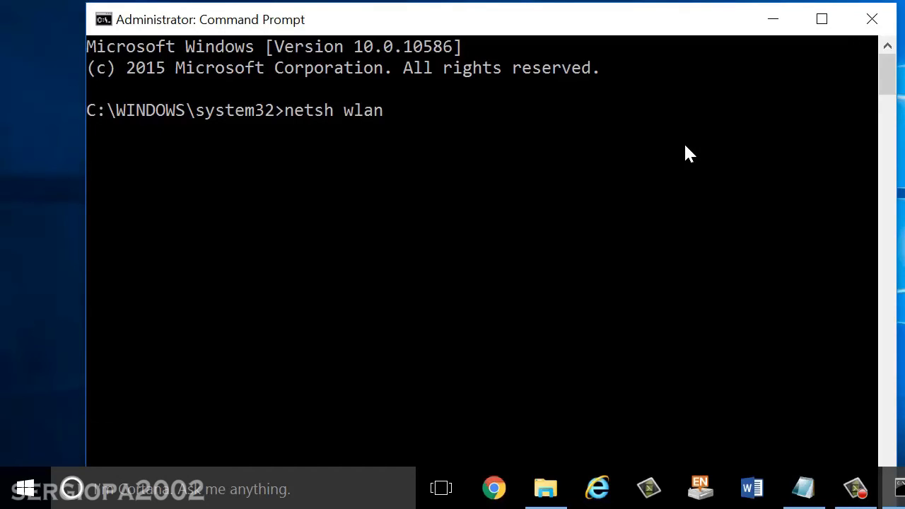
type(" show wlanreport")
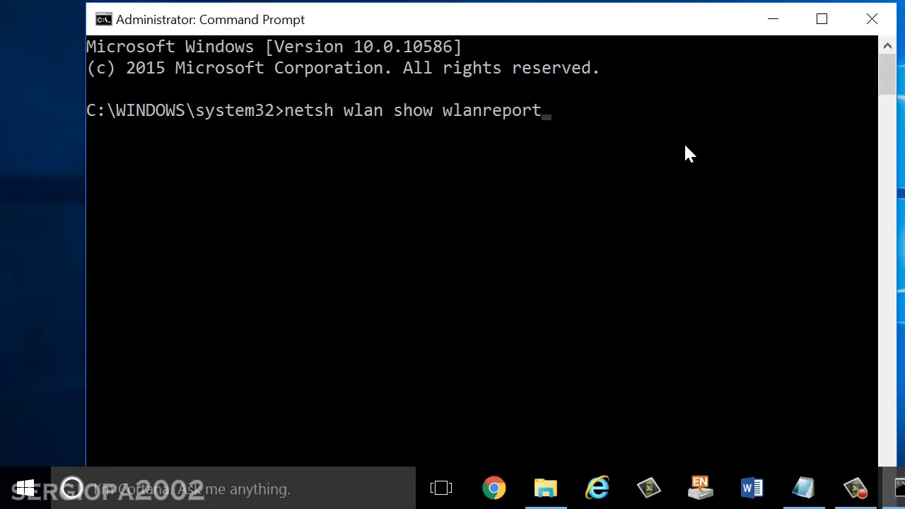
Step: Run 'netsh wlan show wlanreport' to produce wlan-report-latest.html
key("Return")
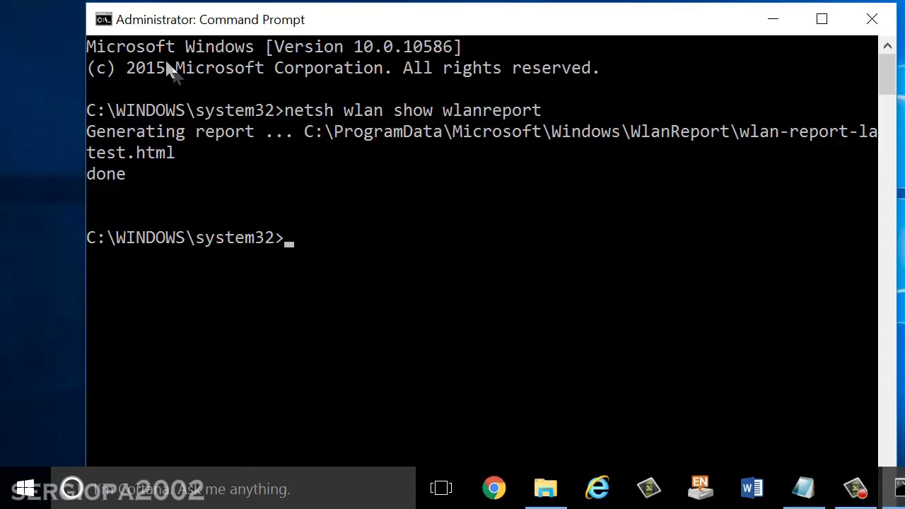
Step: Mark and copy the path C:\ProgramData\Microsoft\Windows\WlanReport\wlan-report-latest.html from the console
left_click(104, 21)
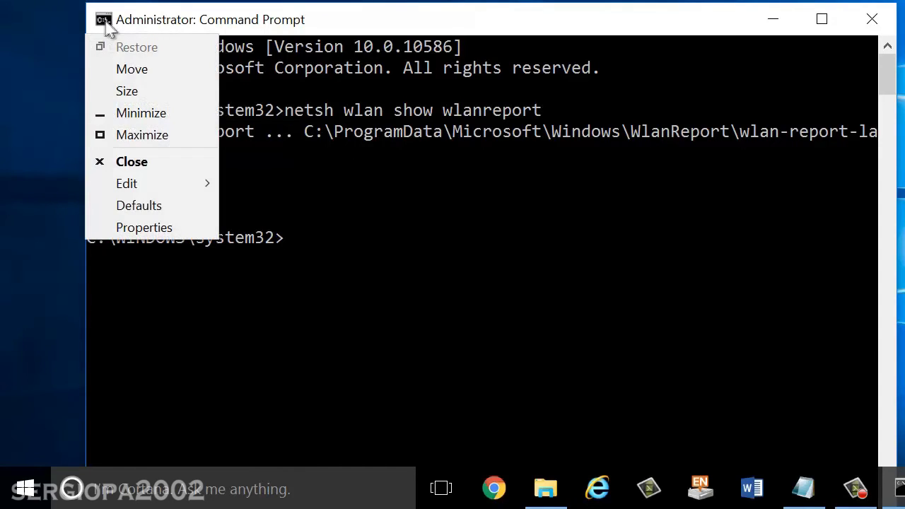
mouse_move(147, 188)
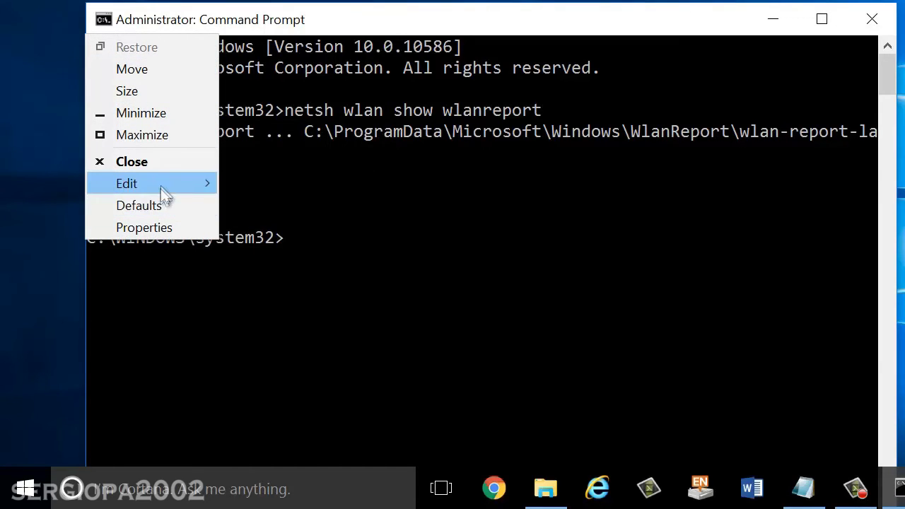
left_click(243, 182)
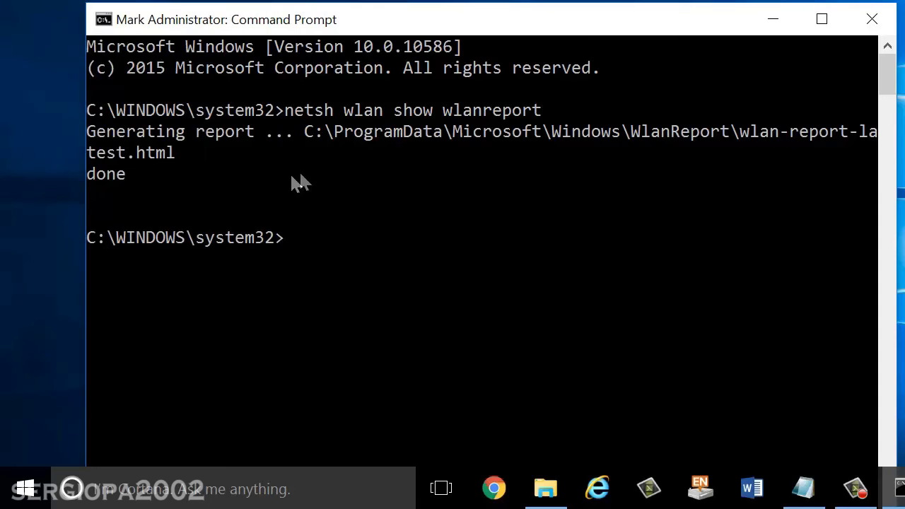
left_click_drag(309, 130, 172, 168)
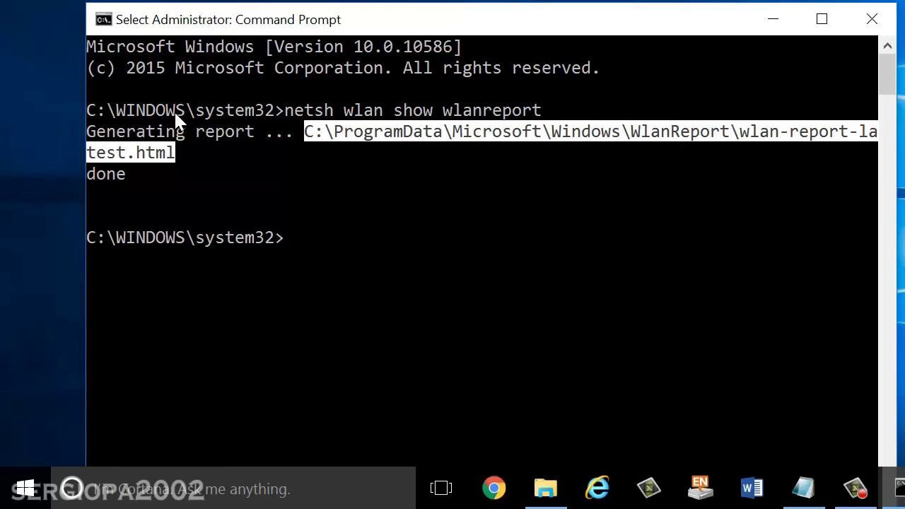
left_click(104, 20)
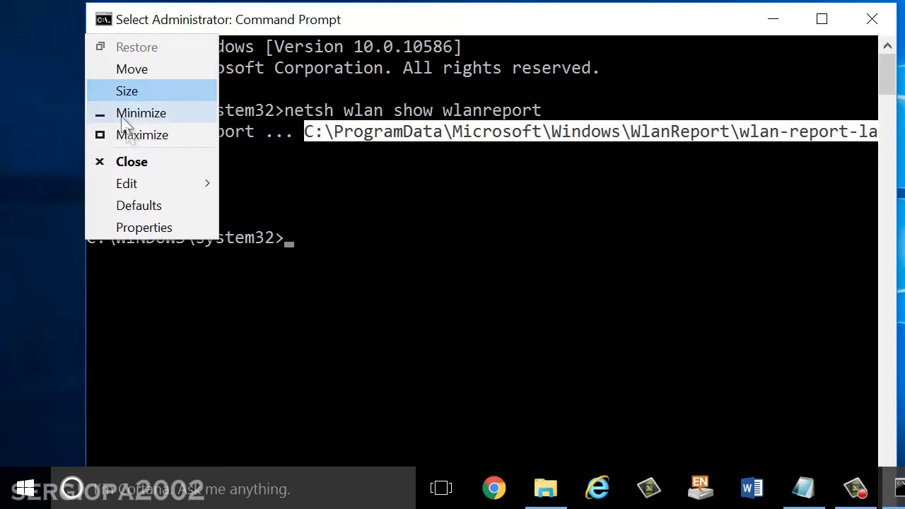
mouse_move(145, 193)
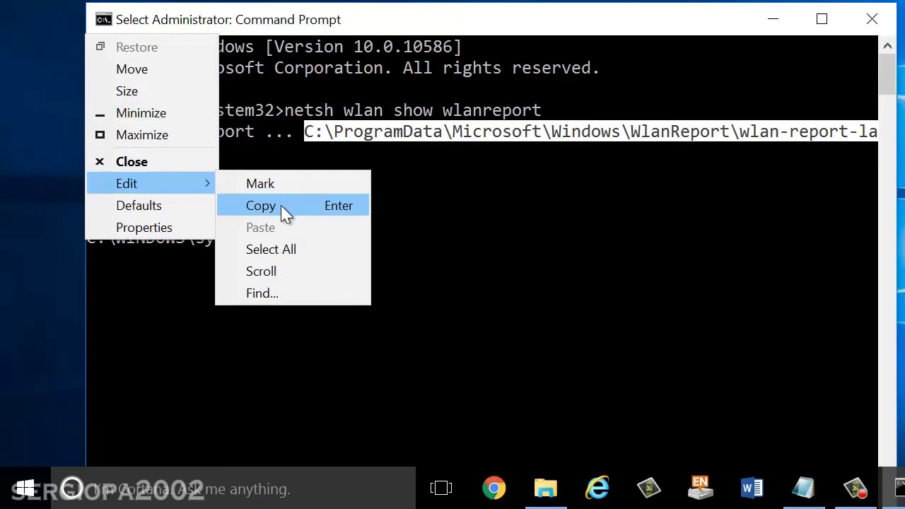
left_click(283, 207)
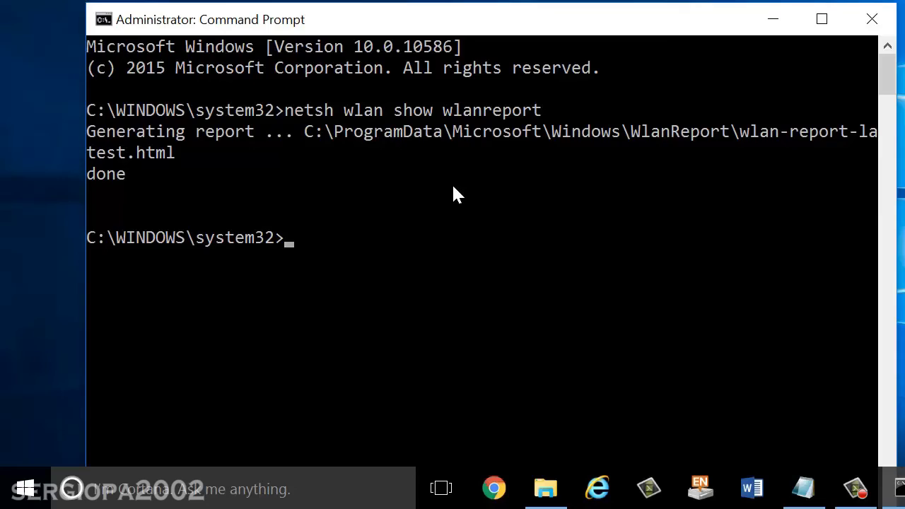
Step: Paste the report path into a new File Explorer address bar and open wlan-report-latest.html
key("super+e")
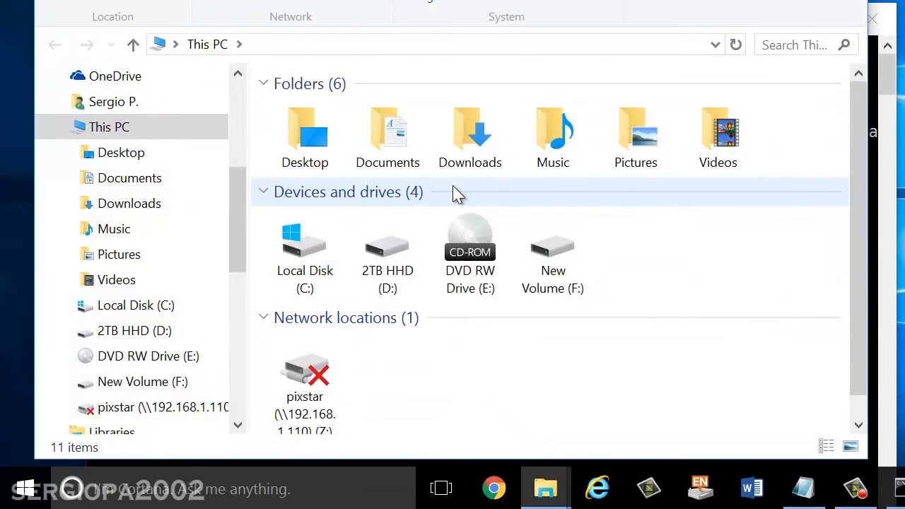
left_click_drag(204, 0, 237, 50)
left_click(318, 198)
right_click(315, 196)
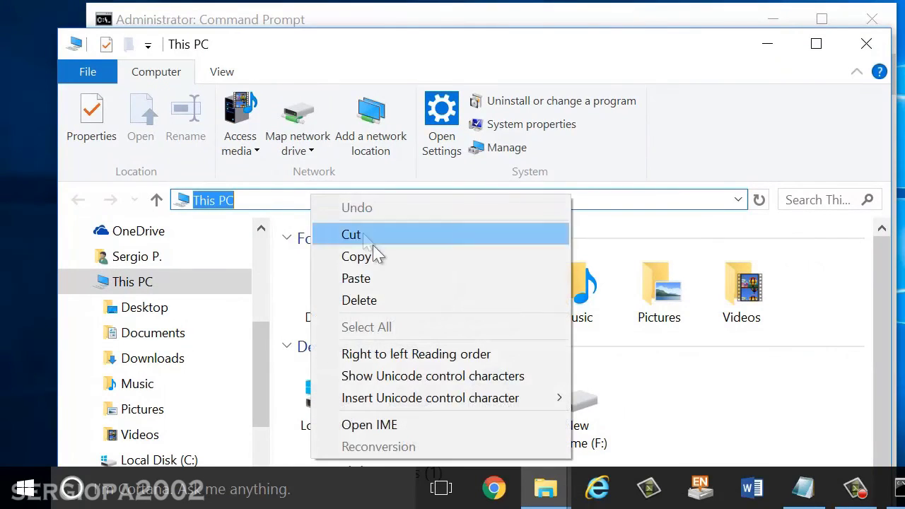
left_click(390, 278)
key("Return")
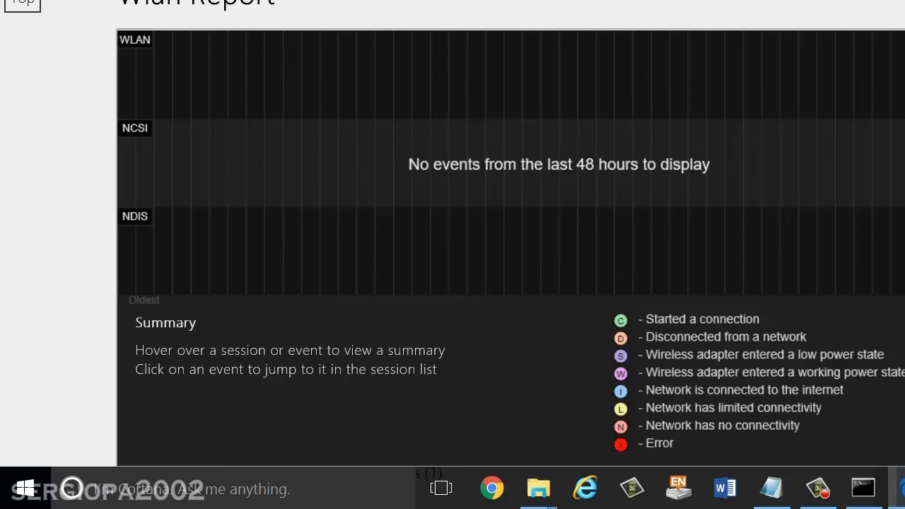
Step: Scroll the WLAN report past Summary and Session Durations to the Wireless Sessions table
scroll(453, 233, "down", 20)
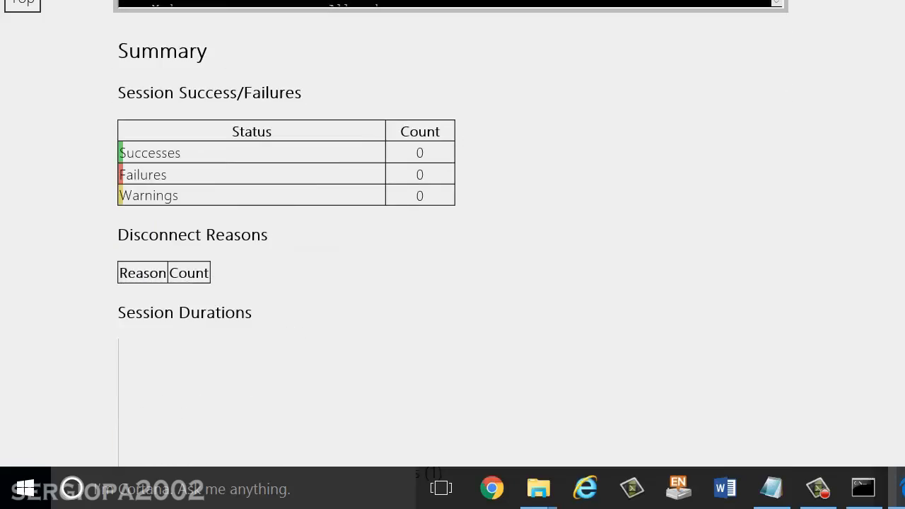
scroll(453, 233, "down", 7)
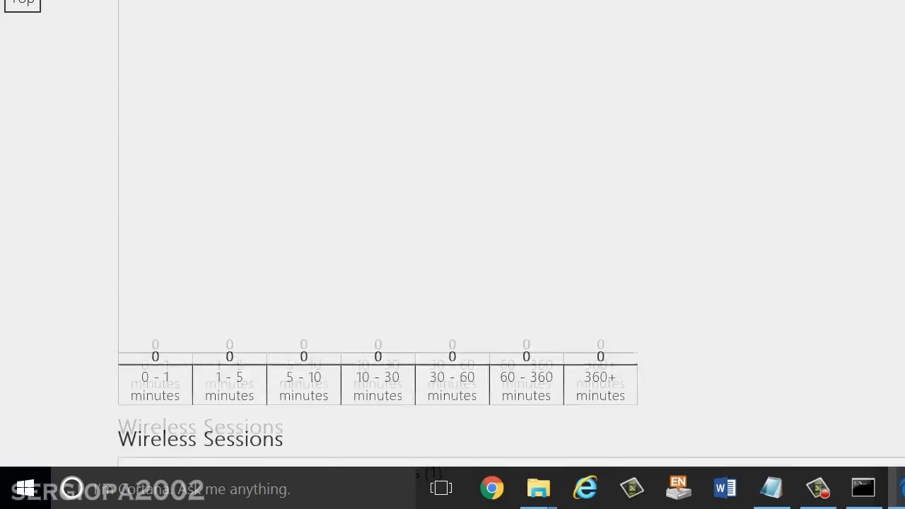
scroll(453, 234, "down", 3)
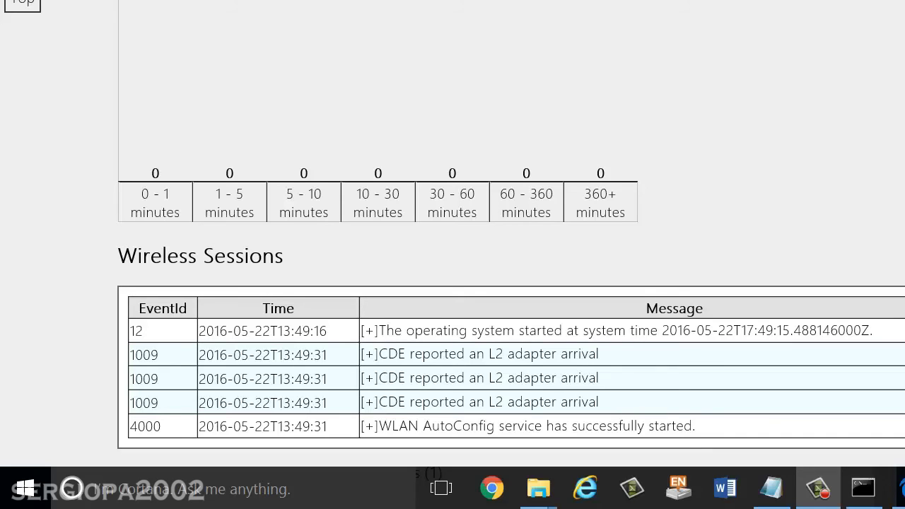
Step: Position Notepad's video_to_do.txt beside the Command Prompt window
left_click(863, 488)
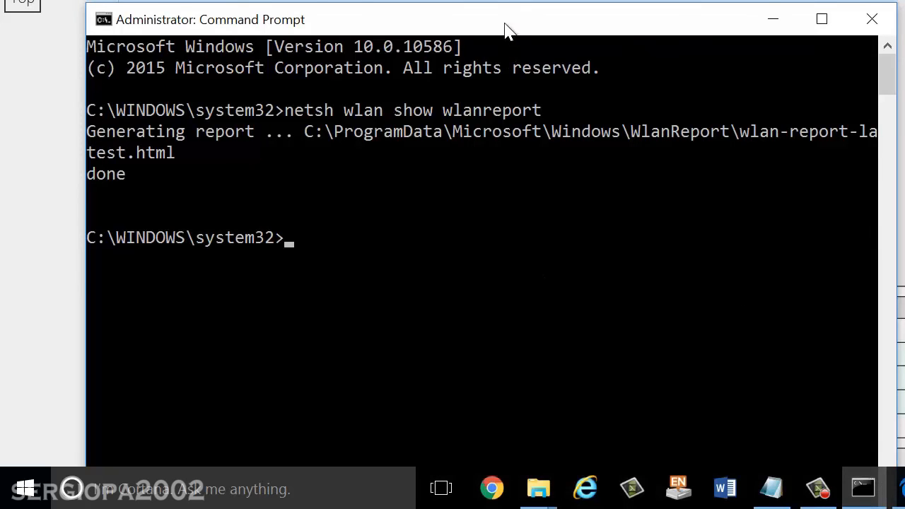
left_click_drag(505, 29, 505, 20)
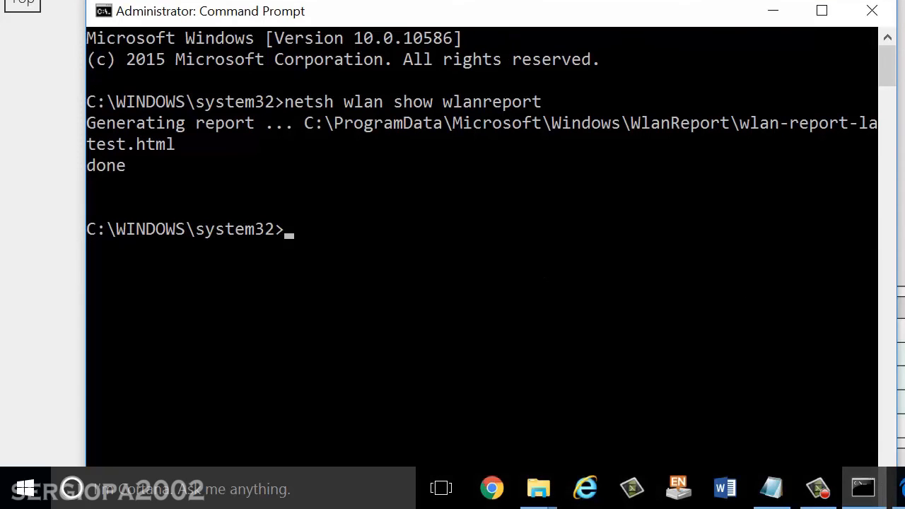
left_click(771, 488)
left_click_drag(893, 58, 679, 68)
Step: Insert blank lines after 'winsock reset' and 'netsh int ip' in the command list
left_click(711, 108)
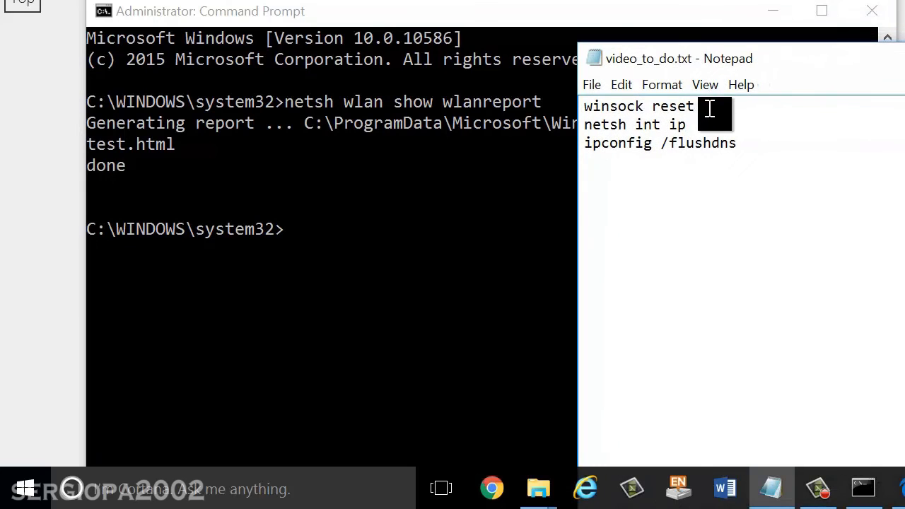
key("Return")
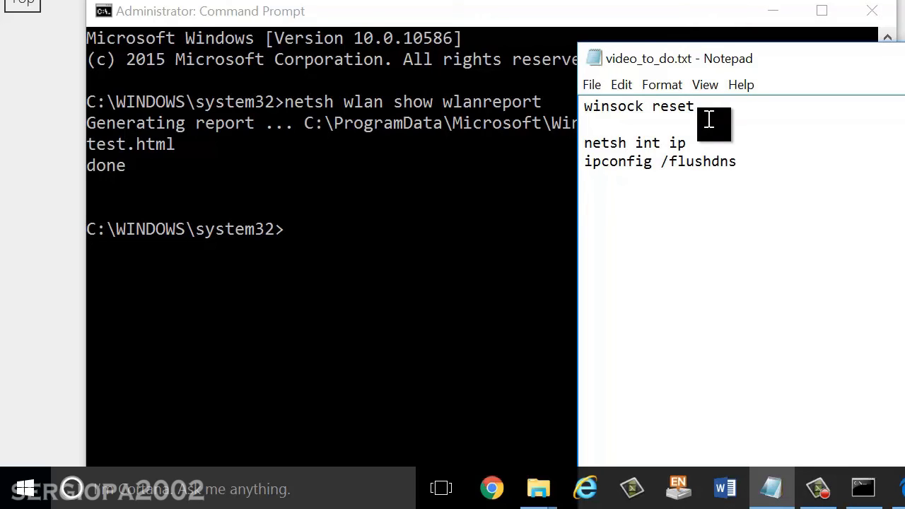
left_click(710, 142)
key("Return")
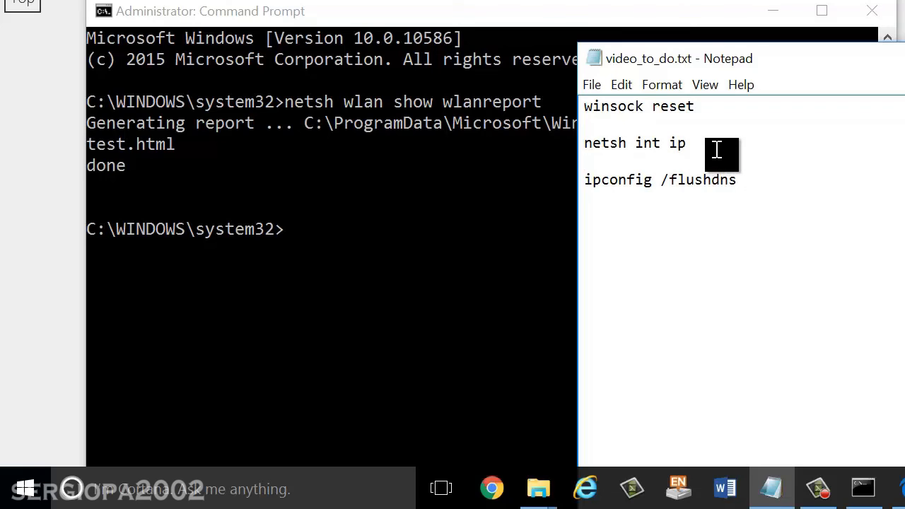
left_click_drag(713, 152, 584, 143)
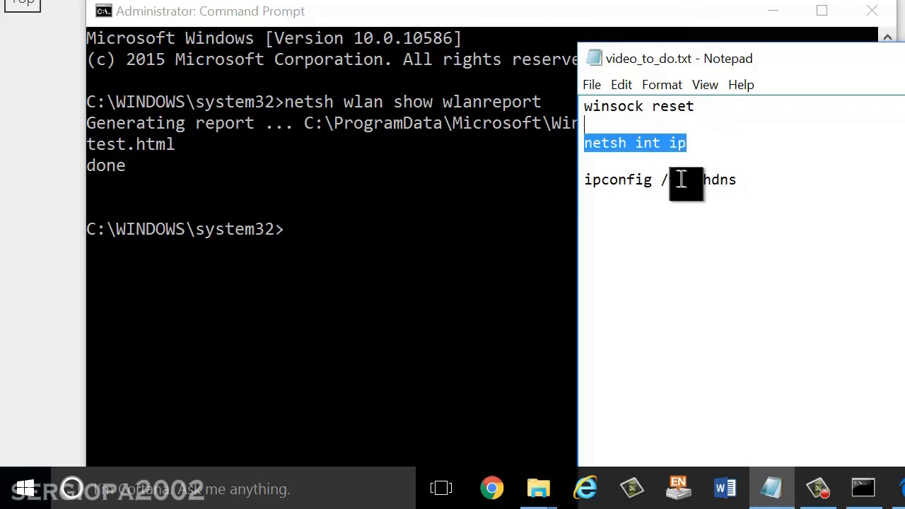
left_click_drag(711, 145, 689, 148)
left_click(696, 149)
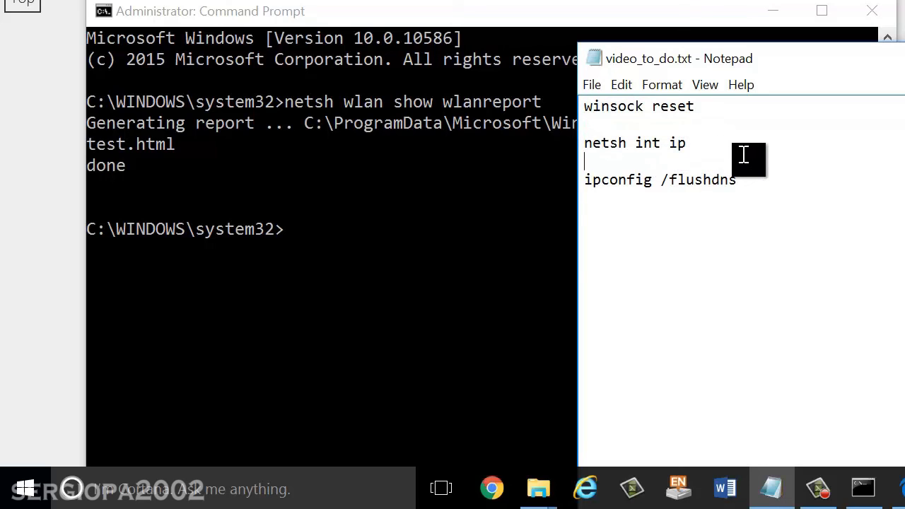
Step: Insert a second blank line below 'netsh int ip', before 'ipconfig /flushdns', in video_to_do.txt
key("Return")
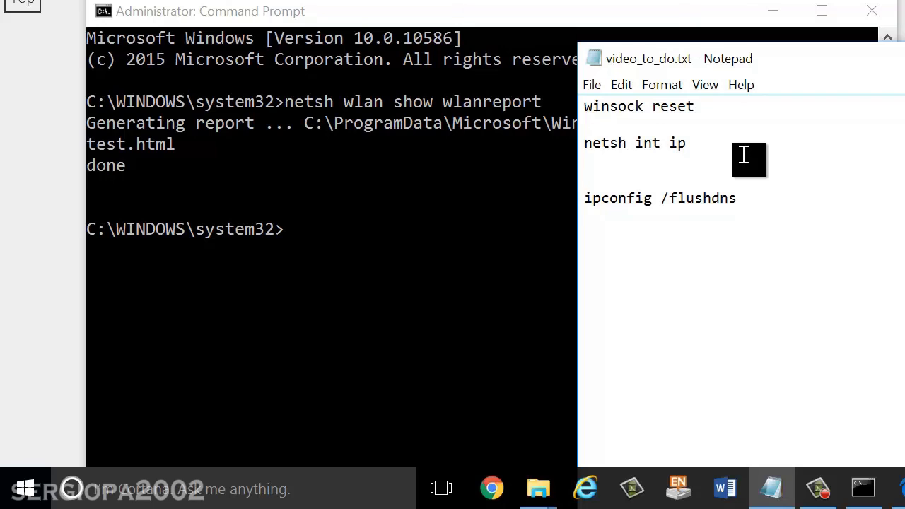
left_click_drag(744, 201, 592, 208)
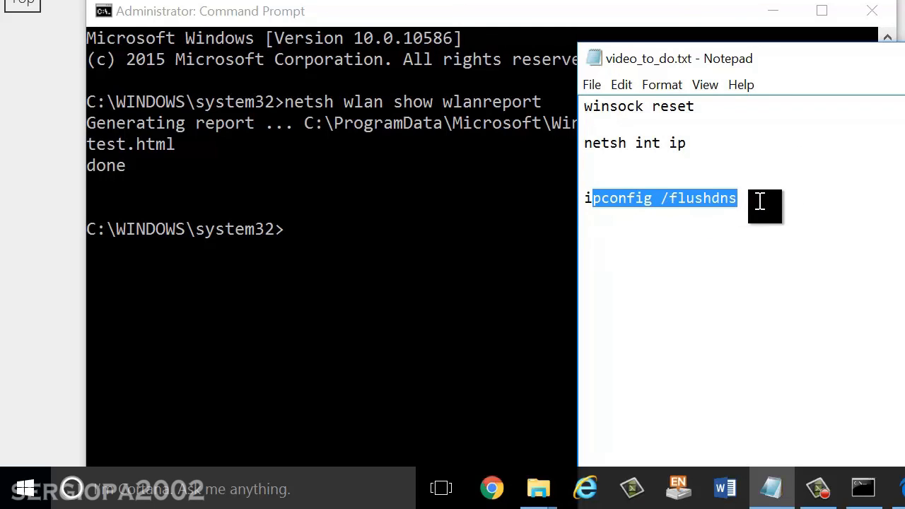
left_click(333, 228)
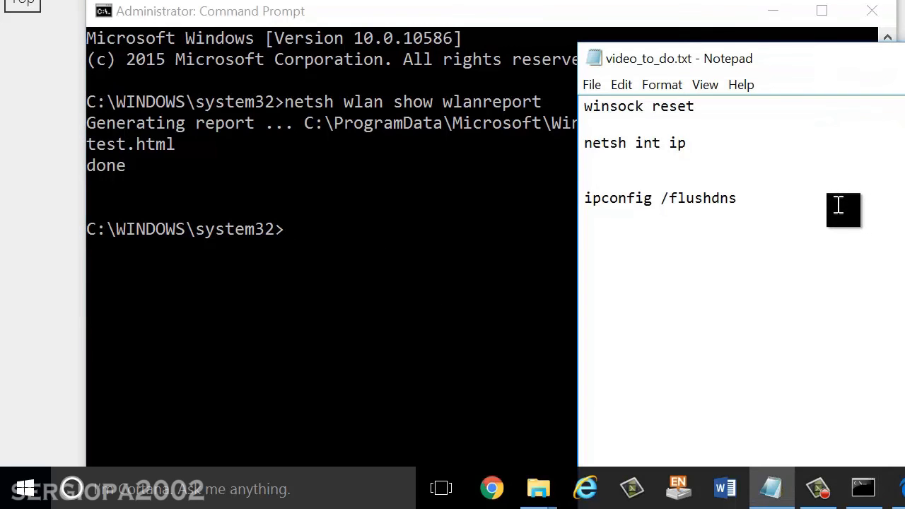